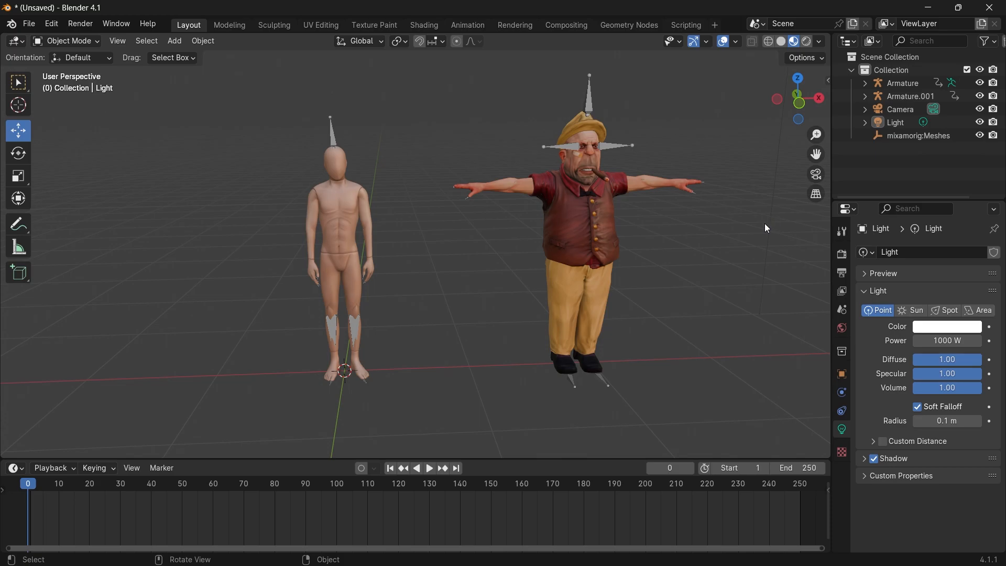
# - Preview the mannequin armature's animation and set that armature to Rest Position
pyautogui.click(334, 136)
pyautogui.press('space')
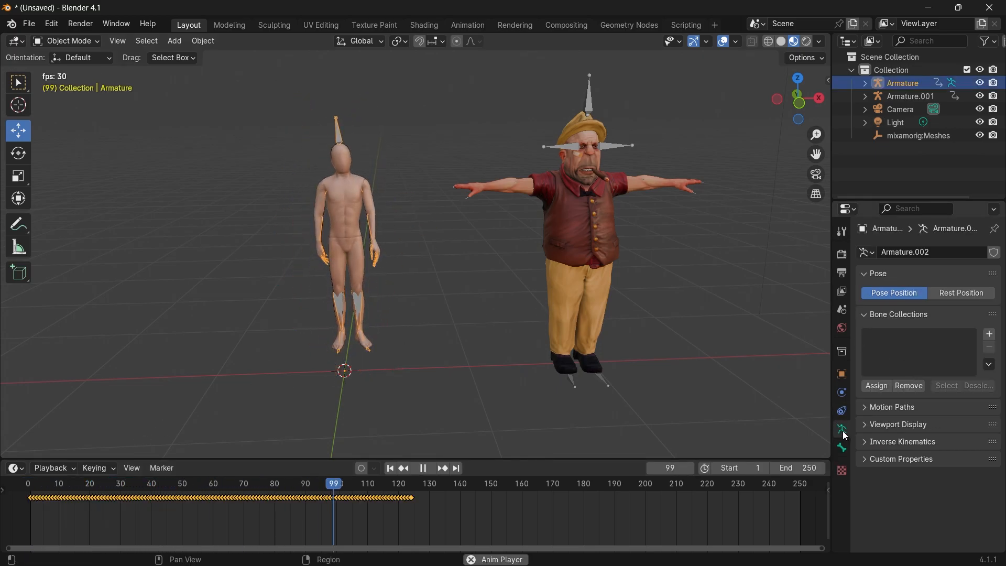
pyautogui.press('space')
pyautogui.click(960, 297)
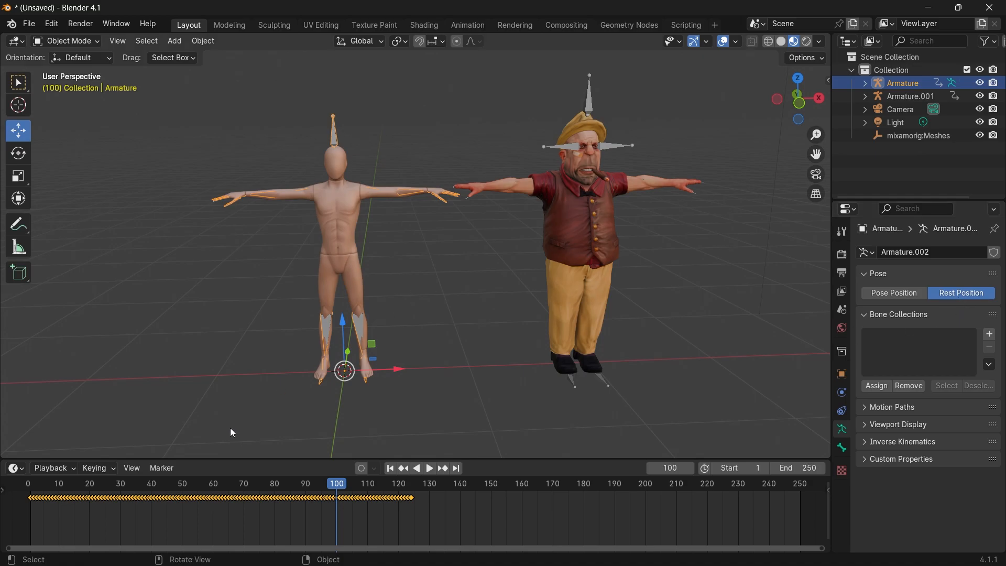
pyautogui.moveTo(794, 104)
pyautogui.mouseDown()
pyautogui.moveTo(880, 118)
pyautogui.moveTo(773, 112)
pyautogui.moveTo(784, 111)
pyautogui.mouseUp()
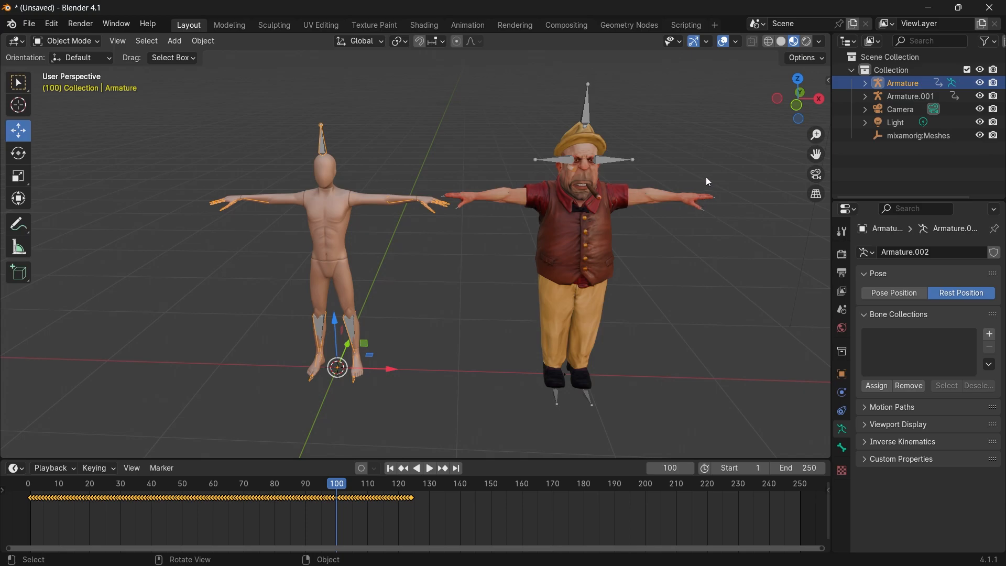
# - Select the clothed character's armature, inspect its right forearm bone in Pose Mode, and return to Object Mode
pyautogui.press('space')
pyautogui.click(583, 119)
pyautogui.press('space')
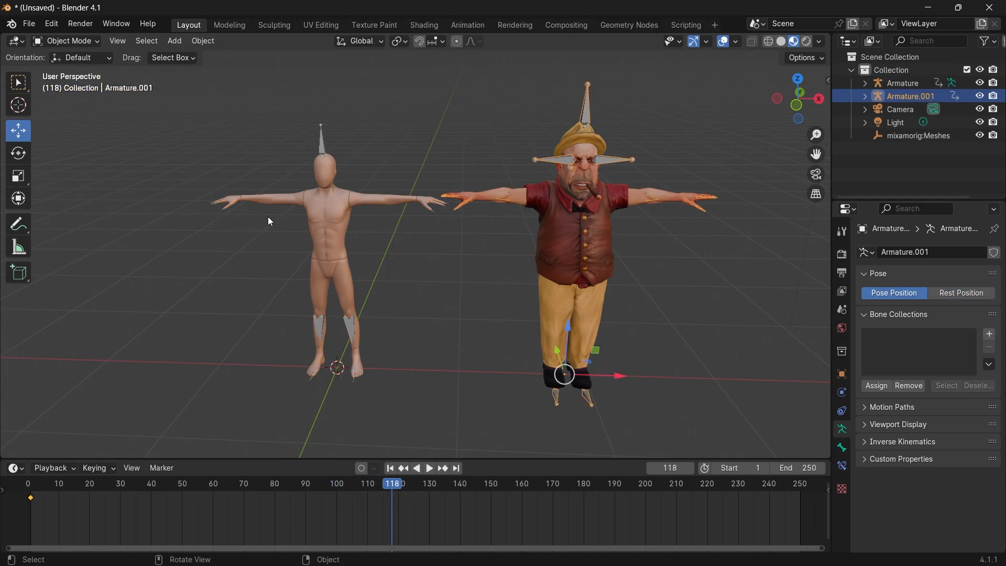
pyautogui.click(65, 41)
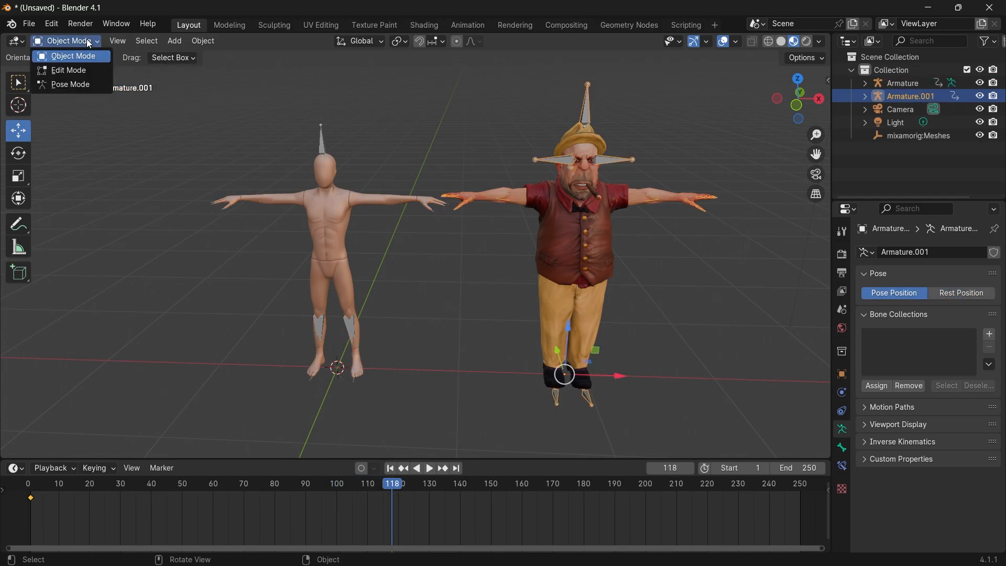
pyautogui.click(78, 85)
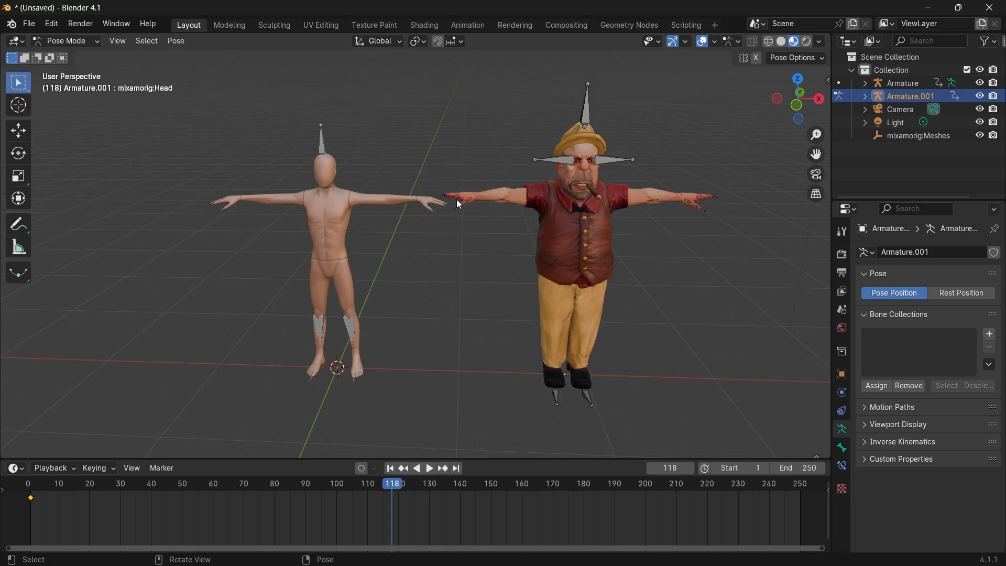
pyautogui.click(498, 201)
pyautogui.click(87, 41)
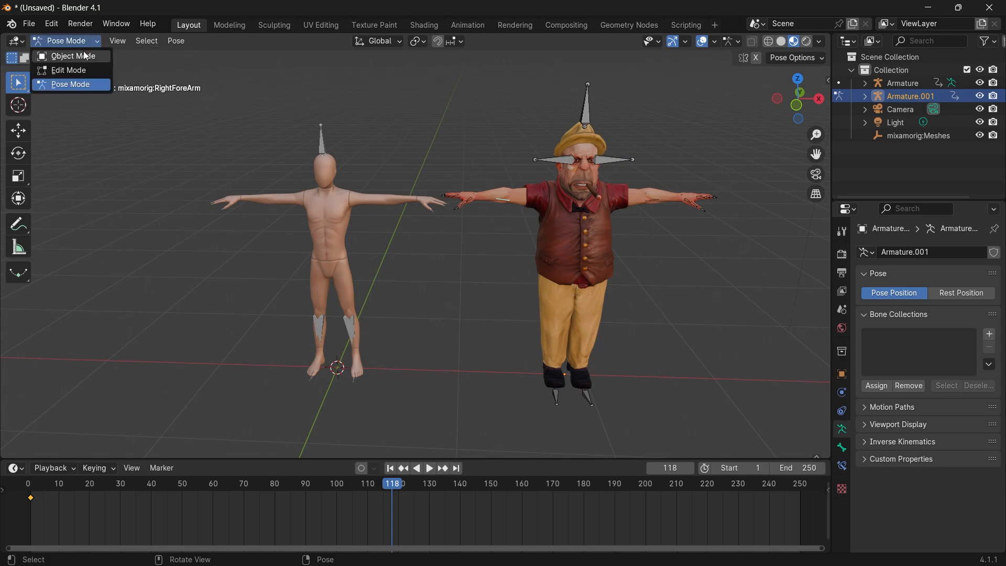
pyautogui.click(99, 55)
# - Select the whole clothed character, move it along X onto the mannequin, and scale it to match the mannequin's size
pyautogui.click(694, 219)
pyautogui.moveTo(501, 71); pyautogui.dragTo(733, 388)
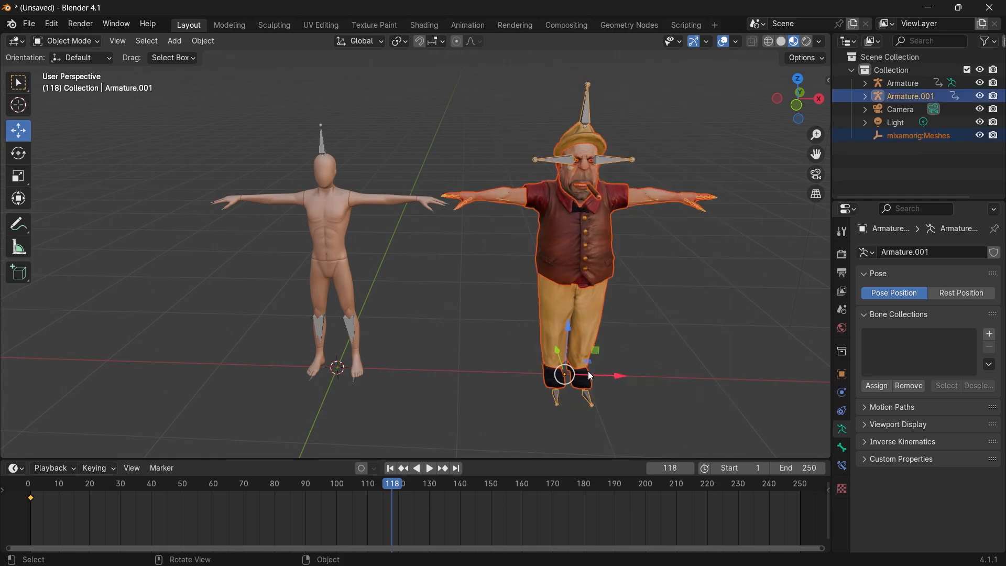
pyautogui.moveTo(615, 382); pyautogui.dragTo(386, 362)
pyautogui.scroll(2, 625, 215)
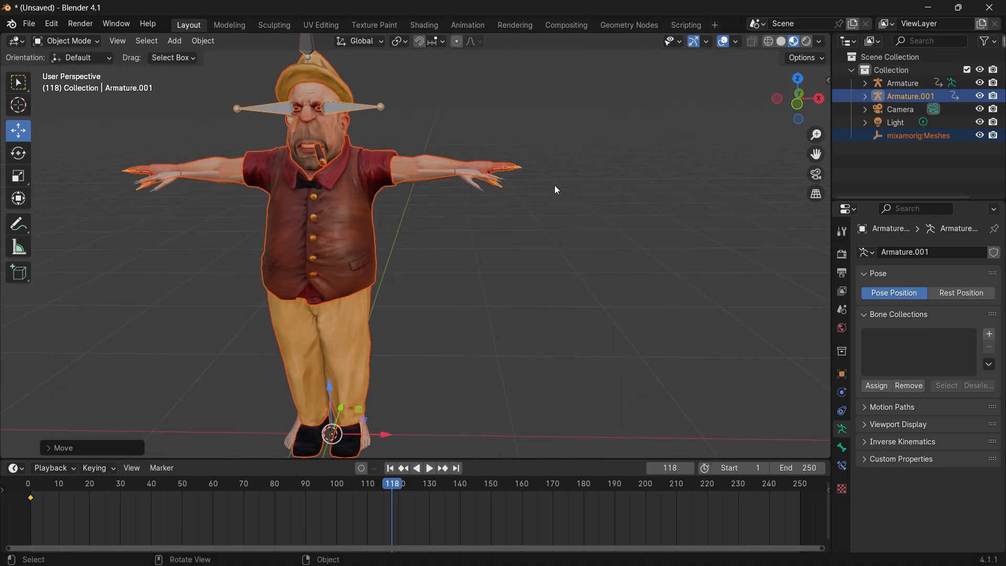
pyautogui.press('s')
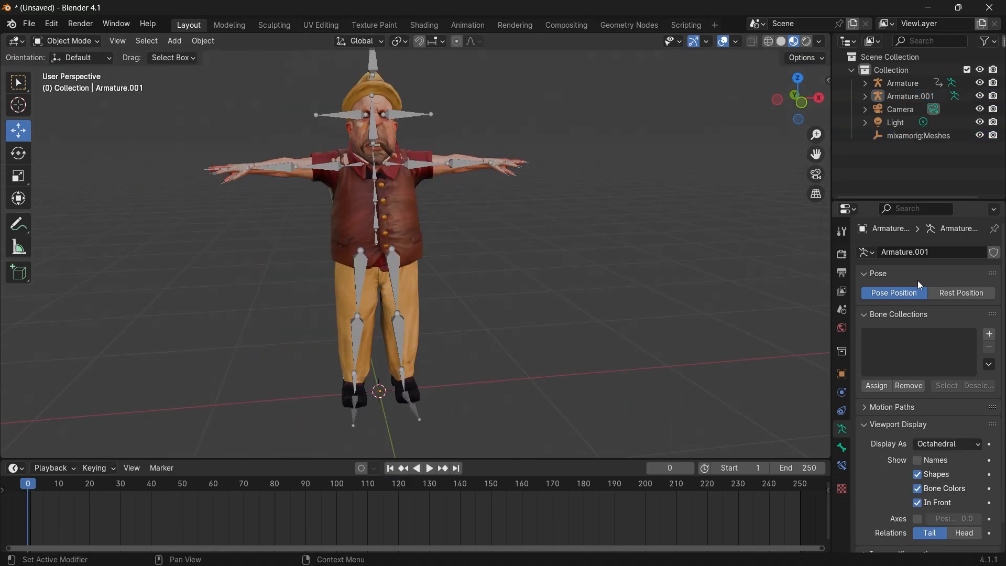
# - Check the clothed character's Rest Position against the mannequin and move the character along X to about 2.08 m
pyautogui.click(959, 292)
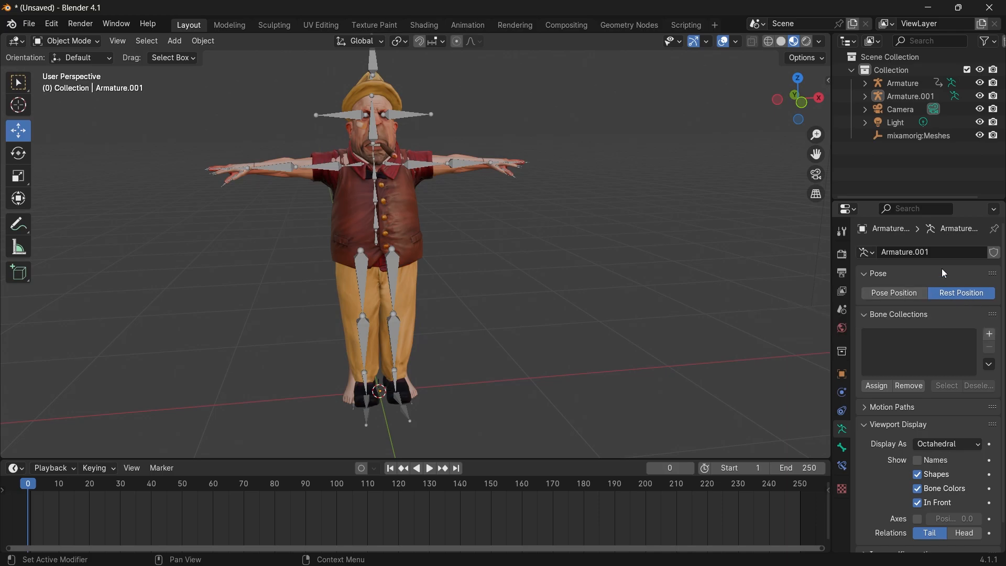
pyautogui.moveTo(816, 153); pyautogui.dragTo(816, 179)
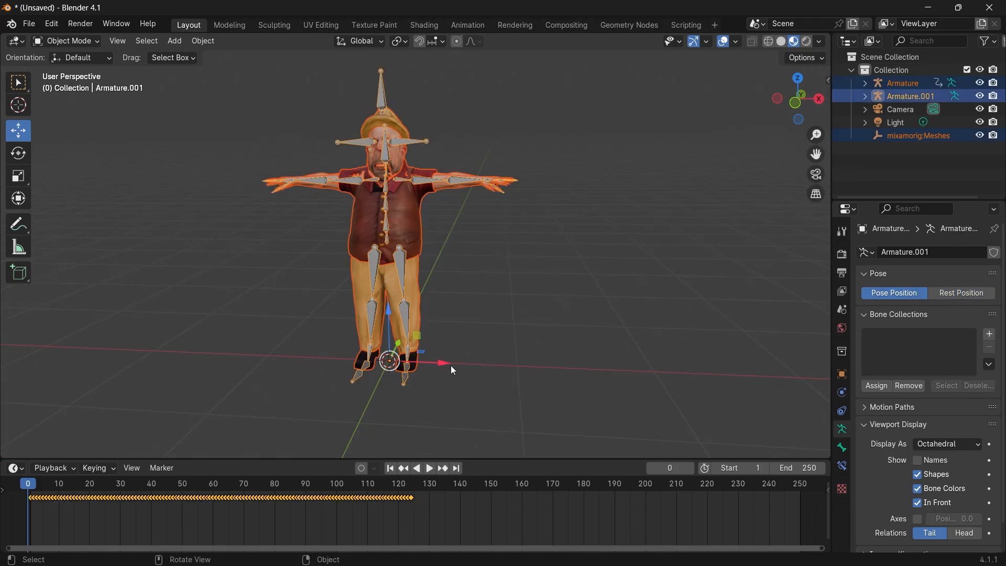
pyautogui.moveTo(451, 367); pyautogui.dragTo(719, 374)
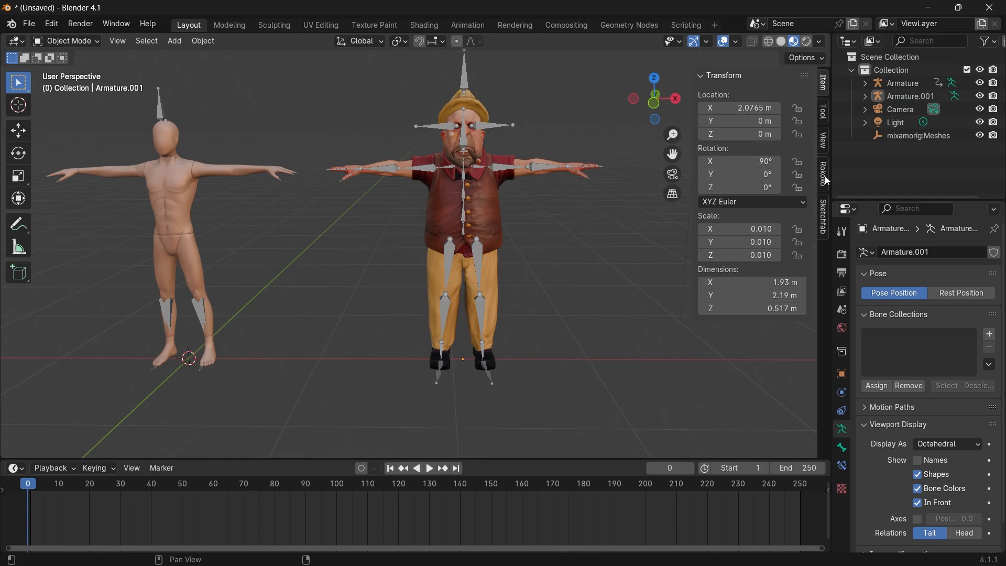
# - Set the Rokoko retargeting source to the mannequin's Armature and the target to the clothed character's Armature.001
pyautogui.click(825, 175)
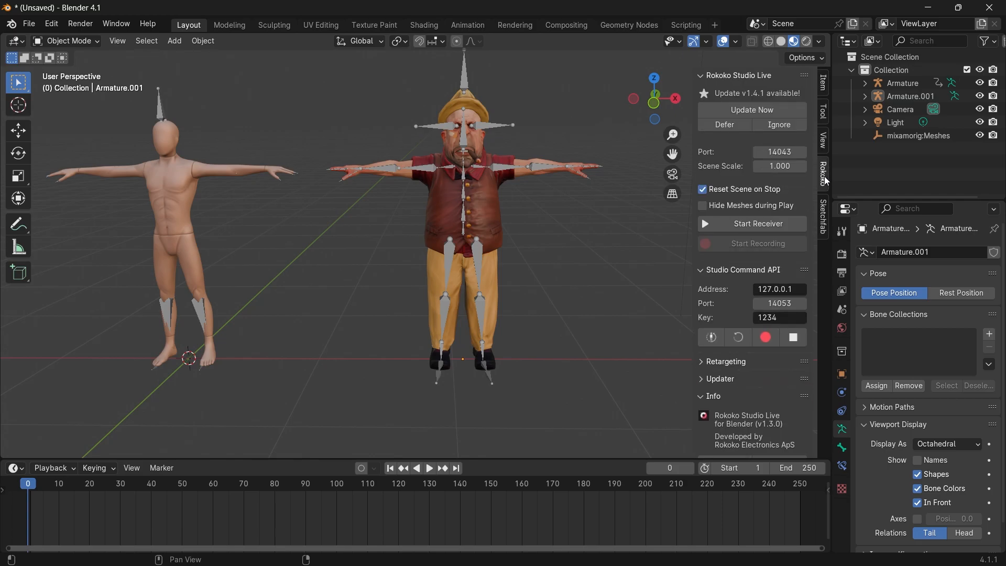
pyautogui.click(707, 362)
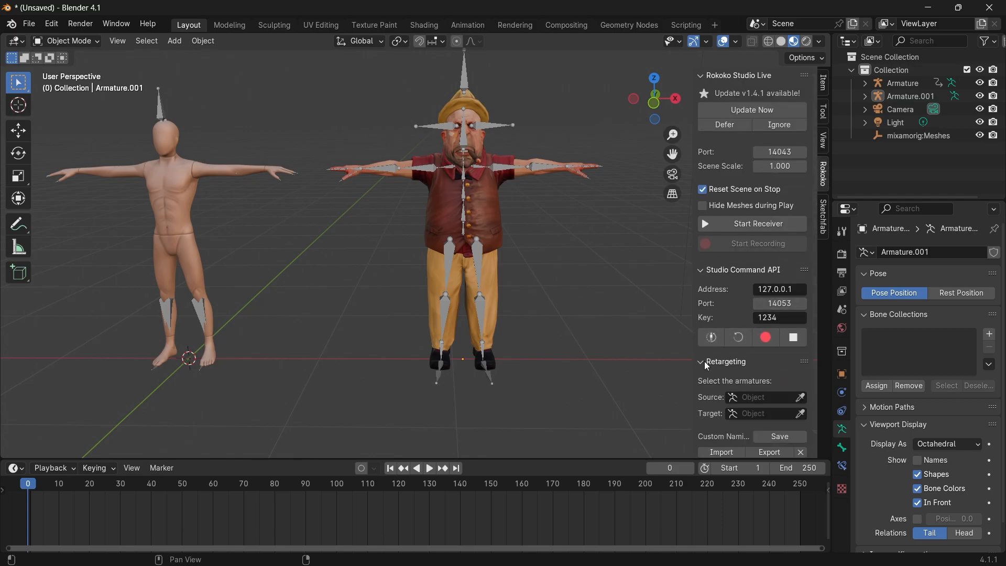
pyautogui.scroll(-1, 729, 350)
pyautogui.click(800, 371)
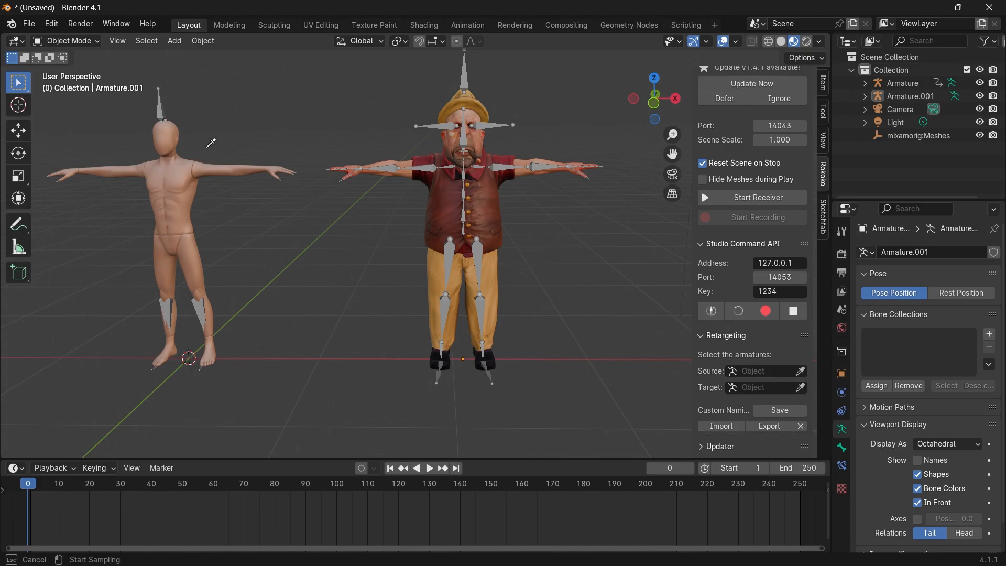
pyautogui.click(164, 110)
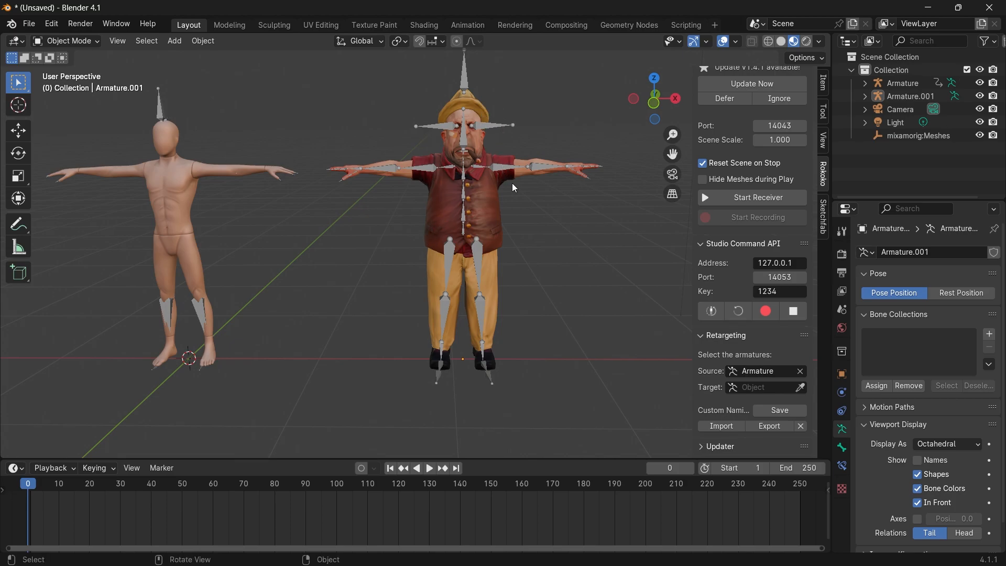
pyautogui.click(800, 387)
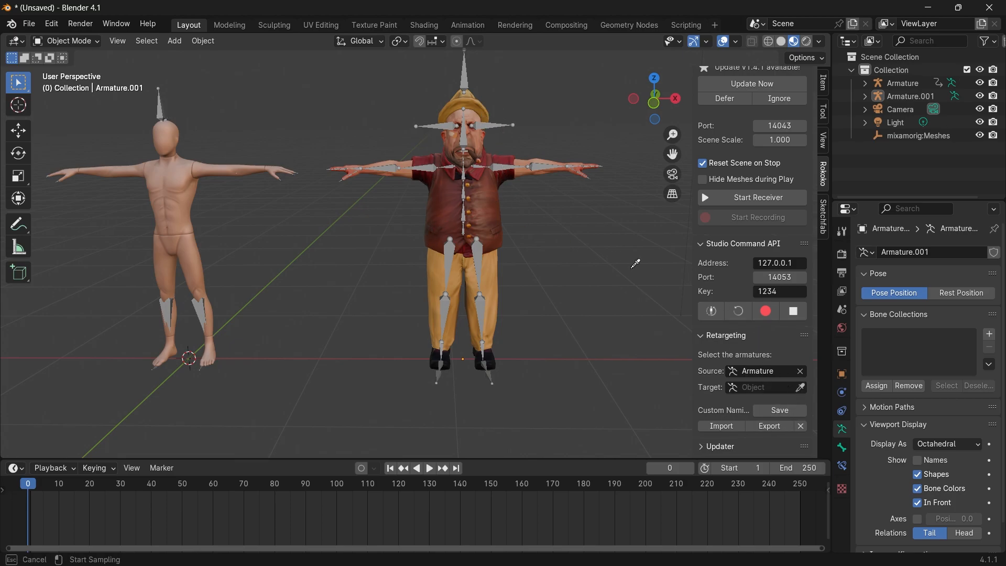
pyautogui.click(464, 83)
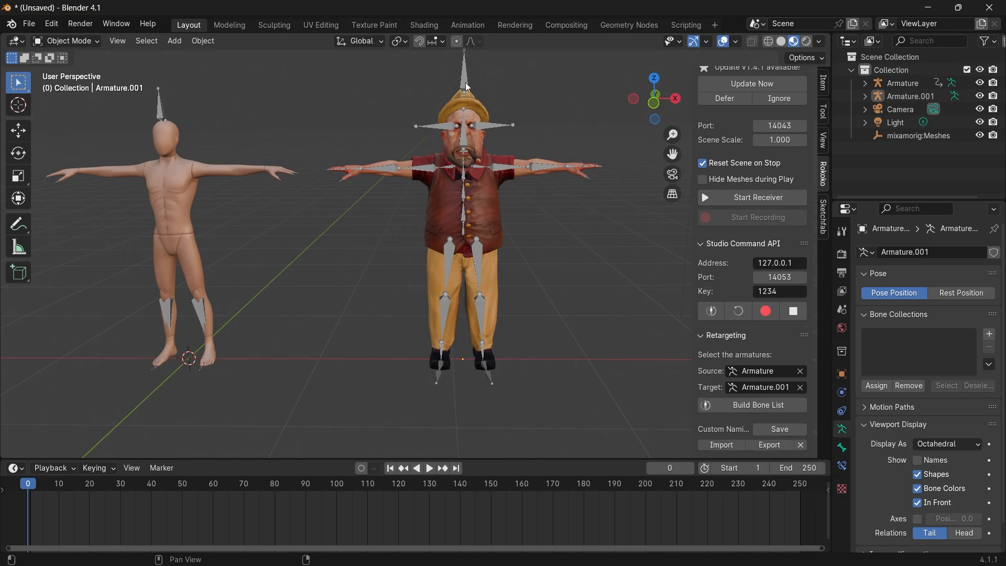
# - Build the bone list and retarget the animation to the clothed character using the Rest pose
pyautogui.moveTo(663, 146); pyautogui.dragTo(657, 143)
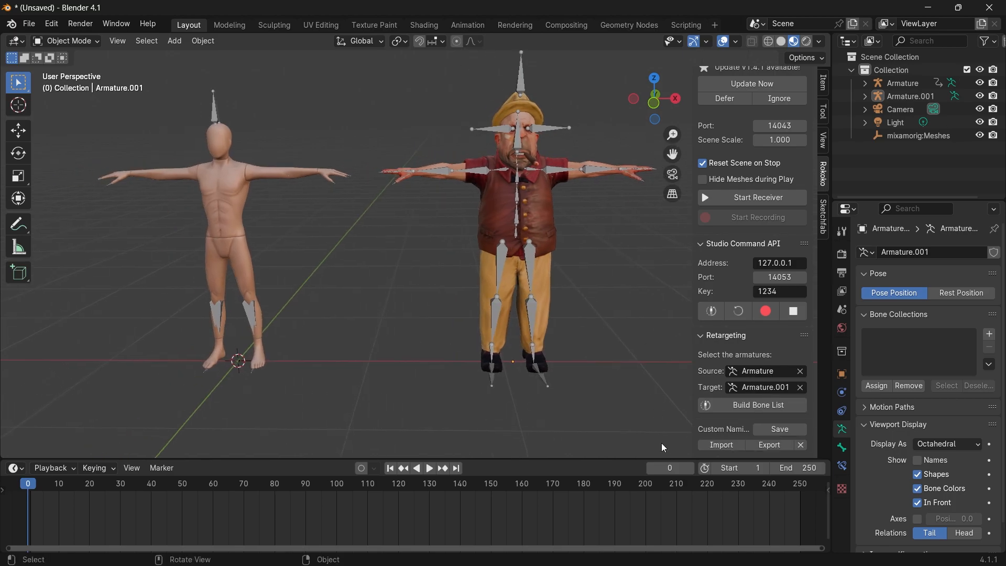
pyautogui.scroll(-4, 719, 370)
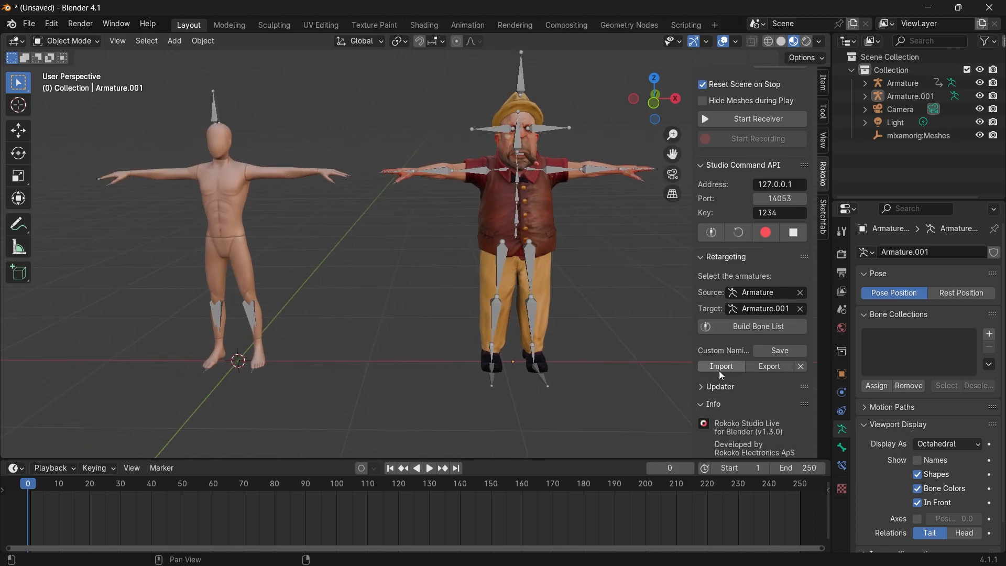
pyautogui.click(748, 329)
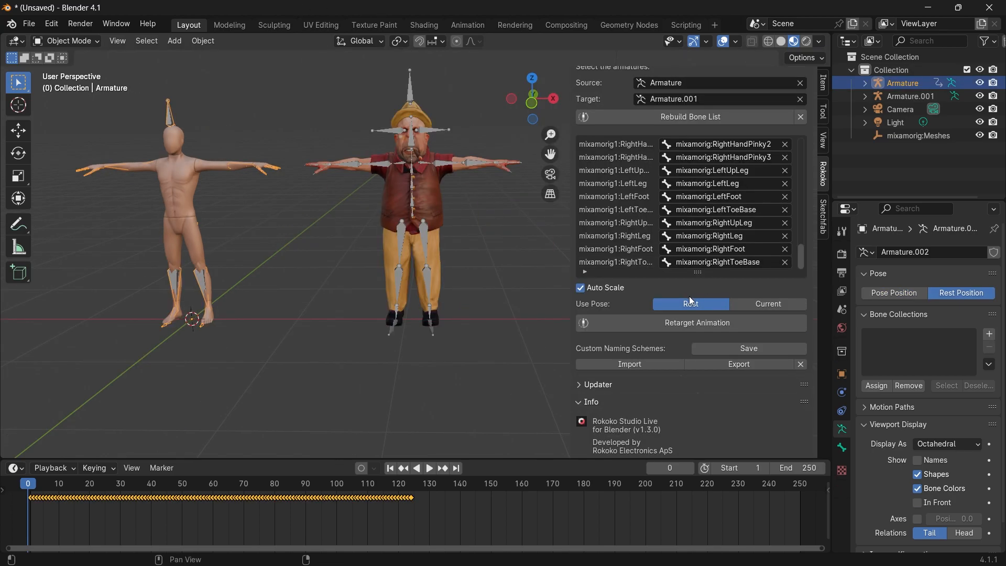
pyautogui.click(706, 325)
# - Scrub and play back the retargeted animation to examine the clothed character's movement
pyautogui.moveTo(31, 484); pyautogui.dragTo(99, 482)
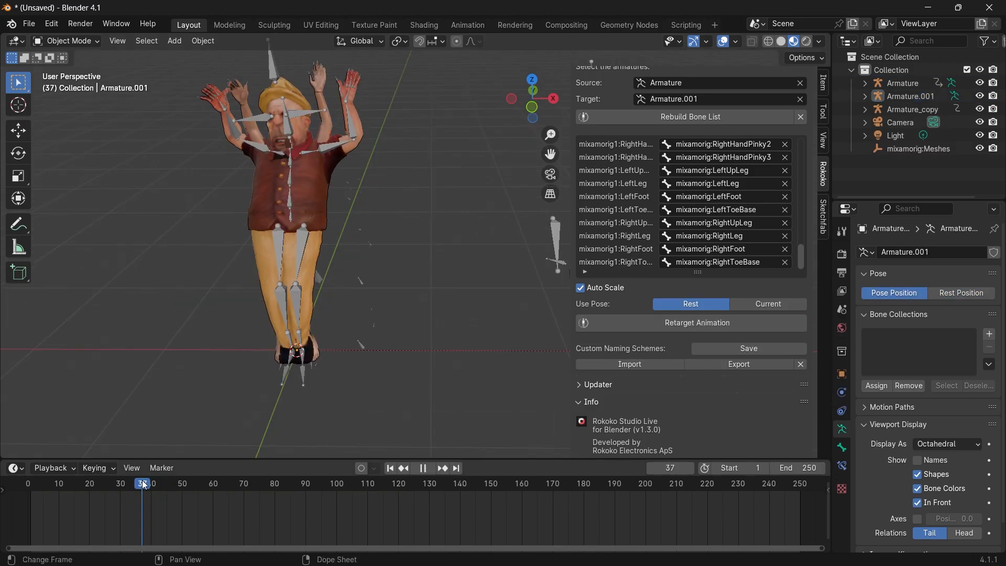
pyautogui.press('space')
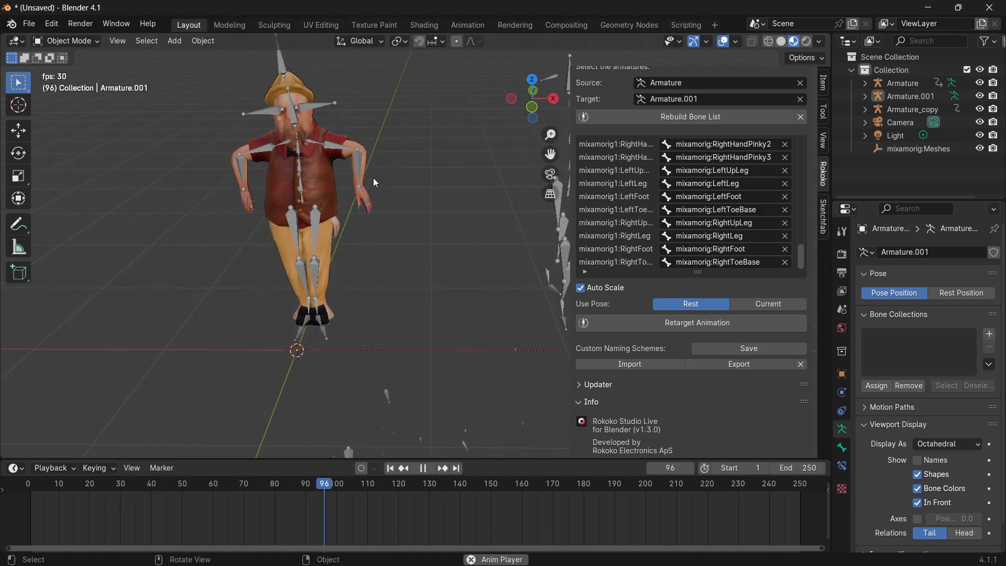
pyautogui.press('space')
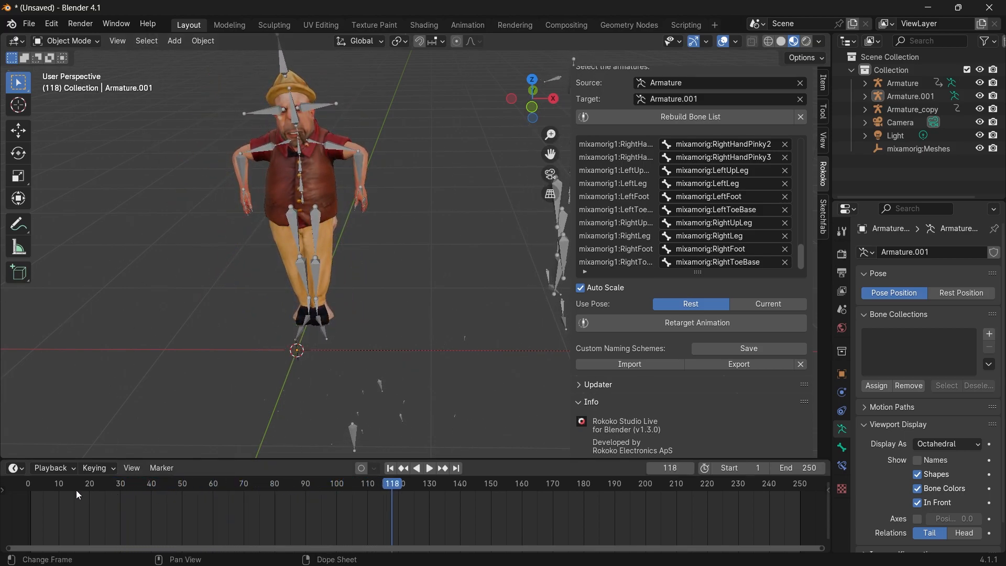
pyautogui.click(62, 486)
pyautogui.press('space')
pyautogui.moveTo(128, 476); pyautogui.dragTo(30, 474)
pyautogui.press('space')
pyautogui.keyDown('shift'); pyautogui.moveTo(405, 187); pyautogui.dragTo(430, 197, button='middle'); pyautogui.keyUp('shift')
# - Compare the bone list's spine, neck and shoulder mappings with the clothed character's arm bones in Pose Mode
pyautogui.moveTo(802, 251); pyautogui.dragTo(803, 143)
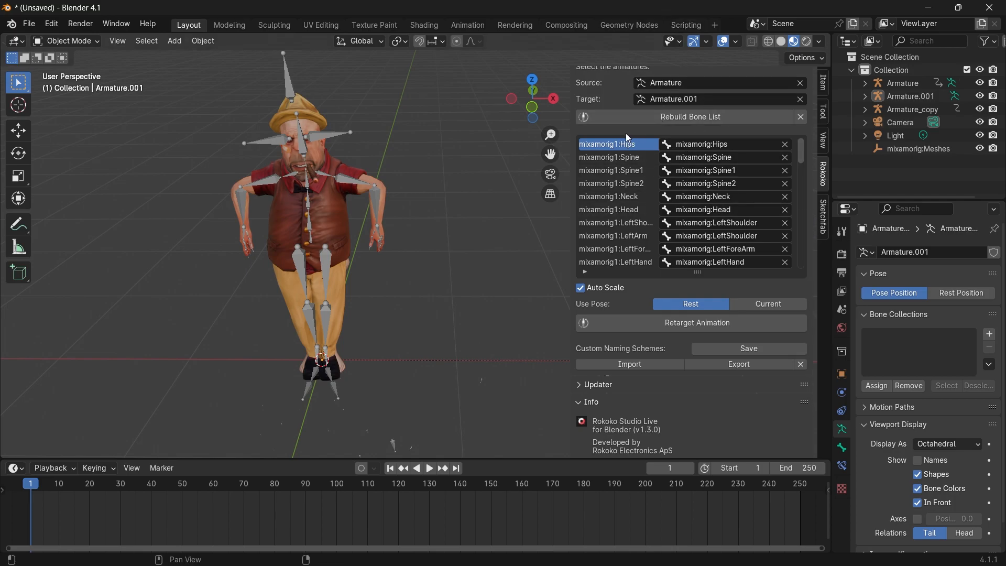
pyautogui.click(623, 158)
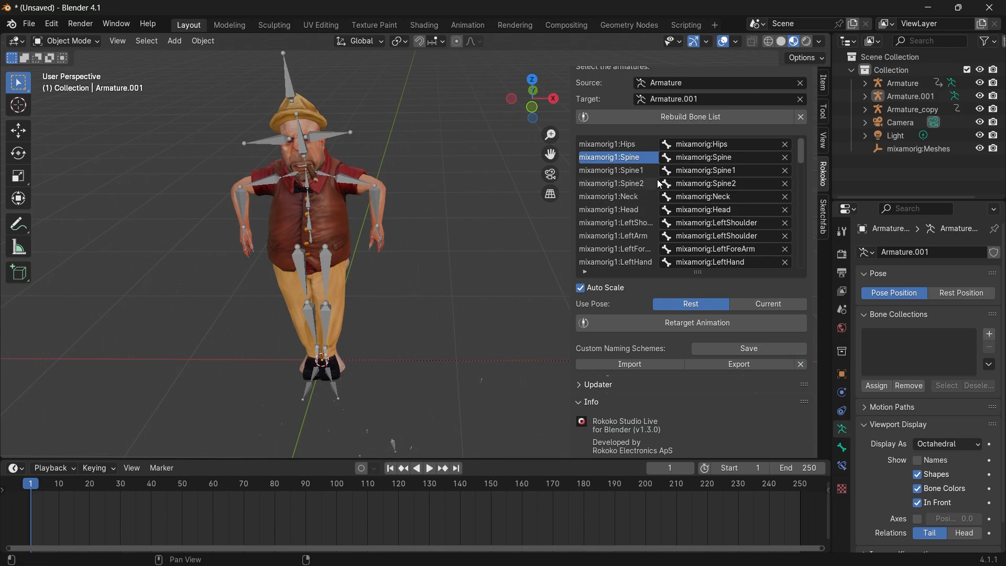
pyautogui.click(263, 186)
pyautogui.click(65, 40)
pyautogui.click(78, 87)
pyautogui.click(263, 181)
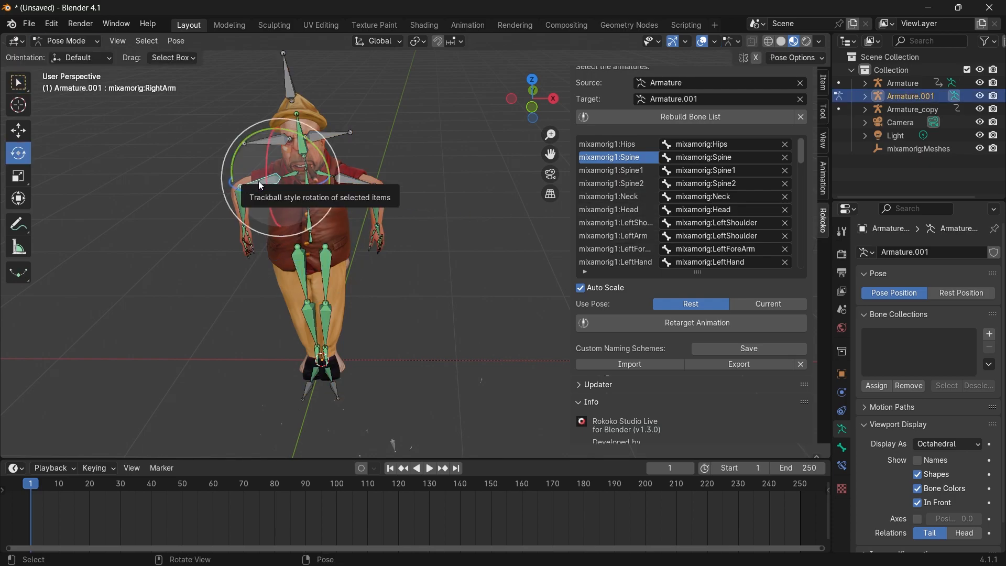
pyautogui.click(596, 197)
pyautogui.click(244, 197)
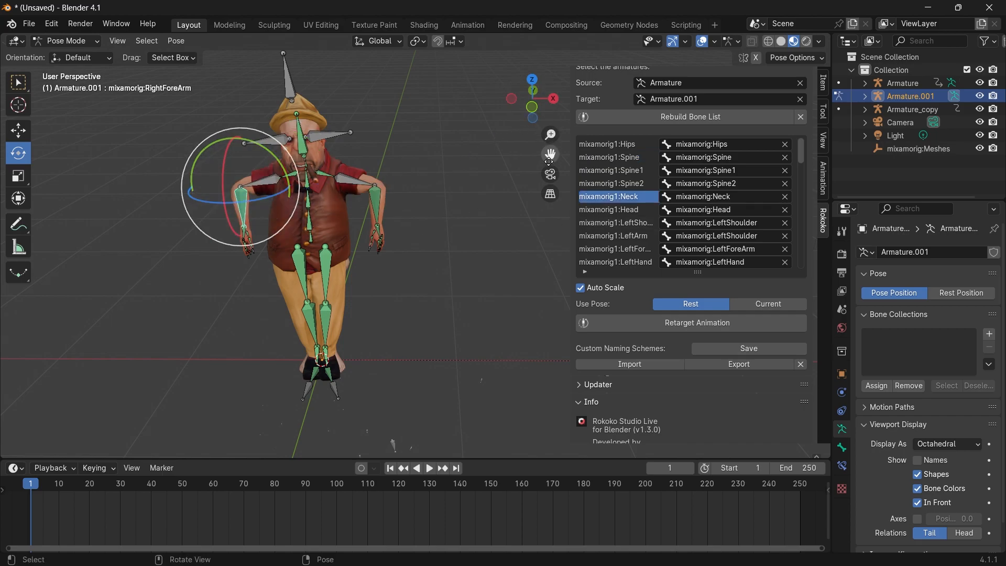
pyautogui.moveTo(549, 155); pyautogui.dragTo(549, 167)
pyautogui.click(608, 169)
pyautogui.scroll(-3, 615, 225)
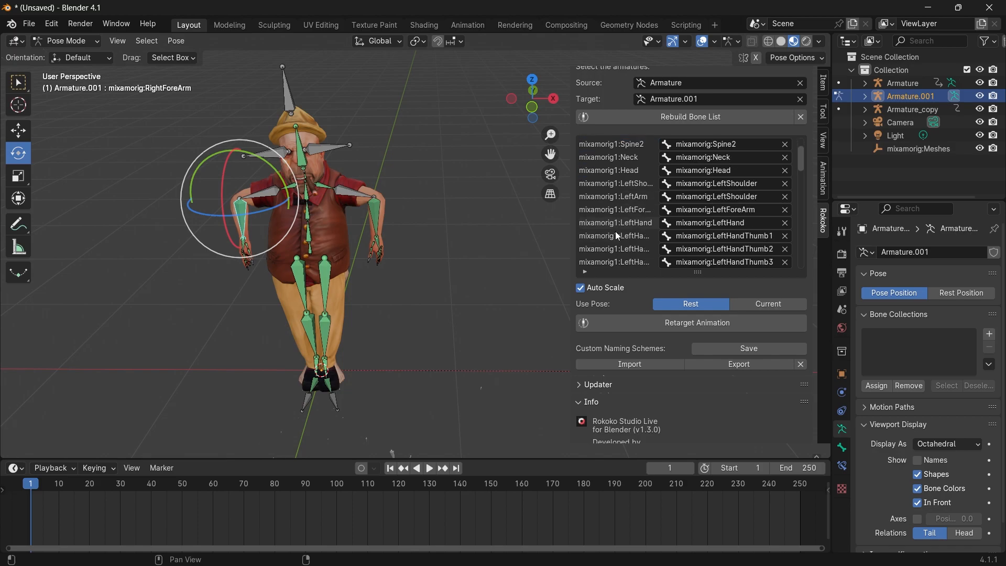
pyautogui.click(624, 184)
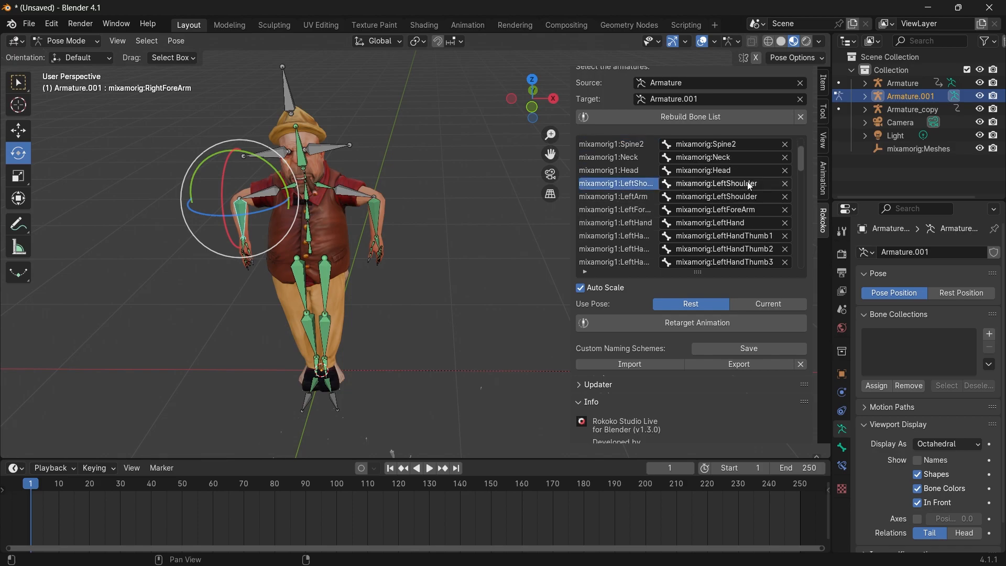
# - Widen the Rokoko bone list and map the source bone mixamorig1:LeftArm to mixamorig:LeftArm
pyautogui.moveTo(572, 204); pyautogui.dragTo(477, 201)
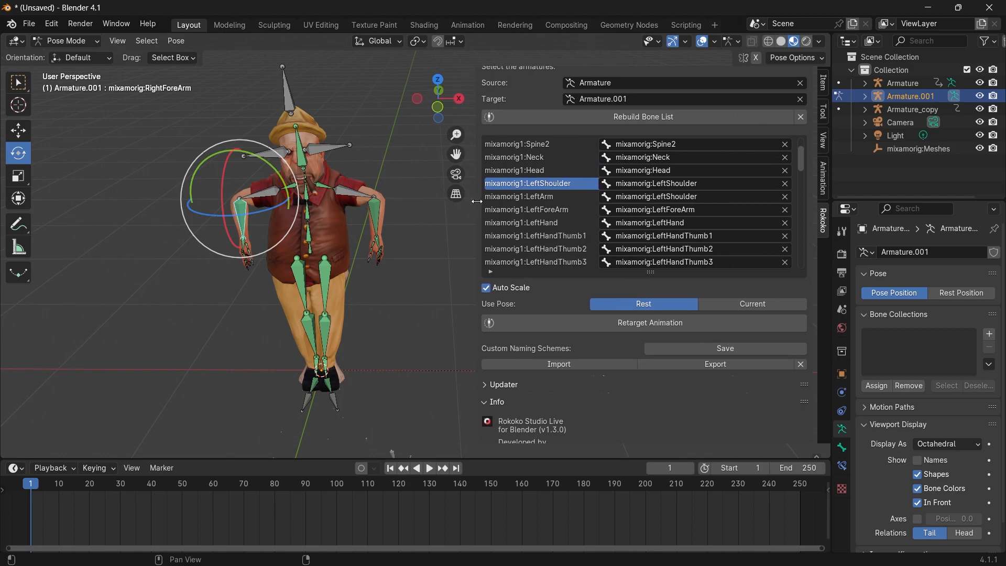
pyautogui.click(559, 198)
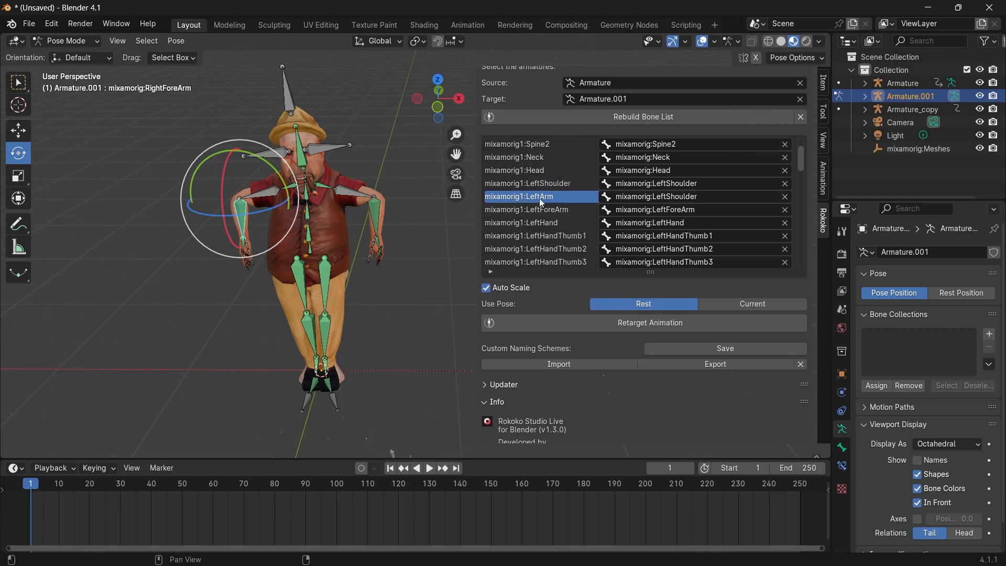
pyautogui.click(671, 197)
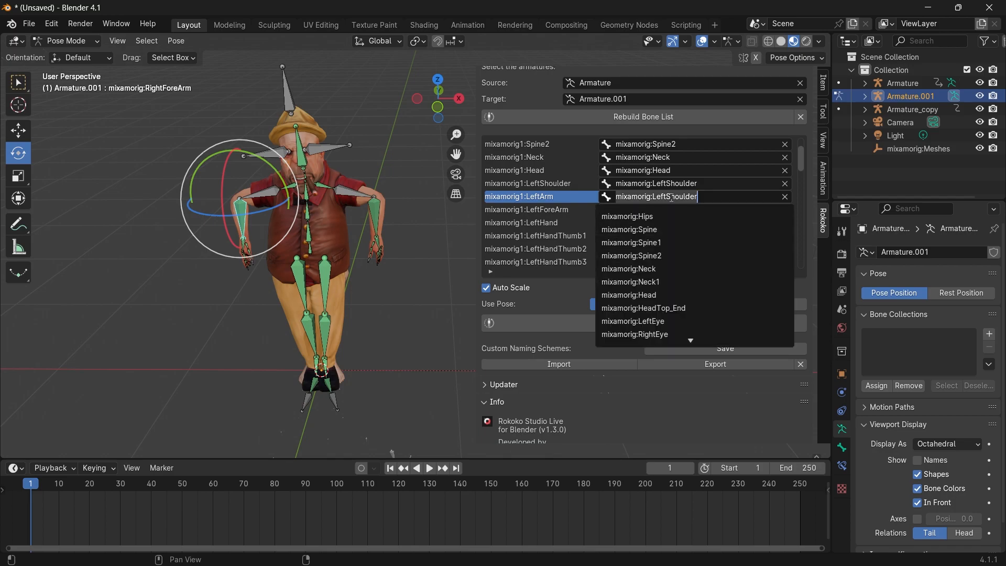
pyautogui.write('left')
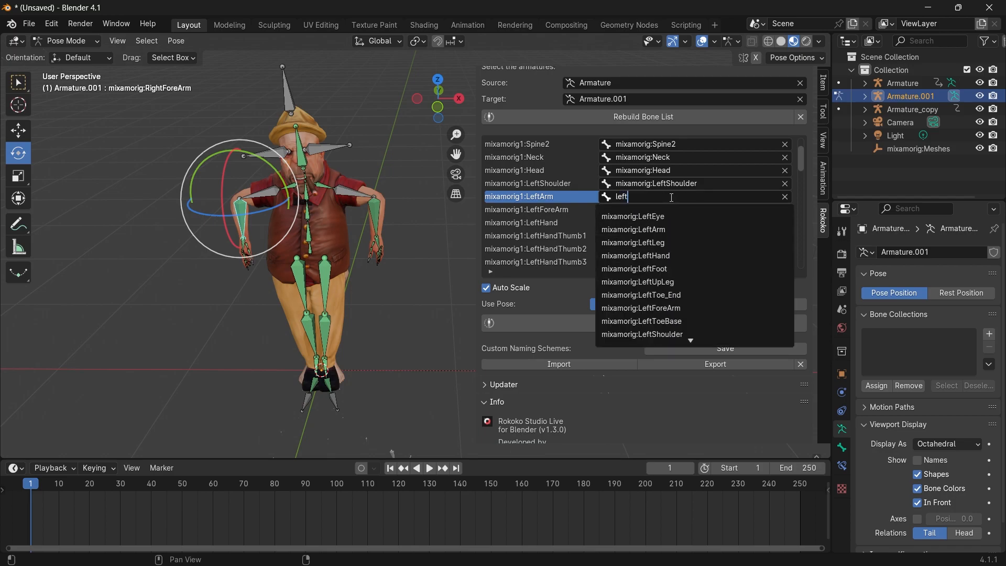
pyautogui.click(665, 230)
# - Map the source bone mixamorig1:RightArm to mixamorig:RightArm in the bone list
pyautogui.keyDown('ctrl'); pyautogui.scroll(-1, 663, 229); pyautogui.keyUp('ctrl')
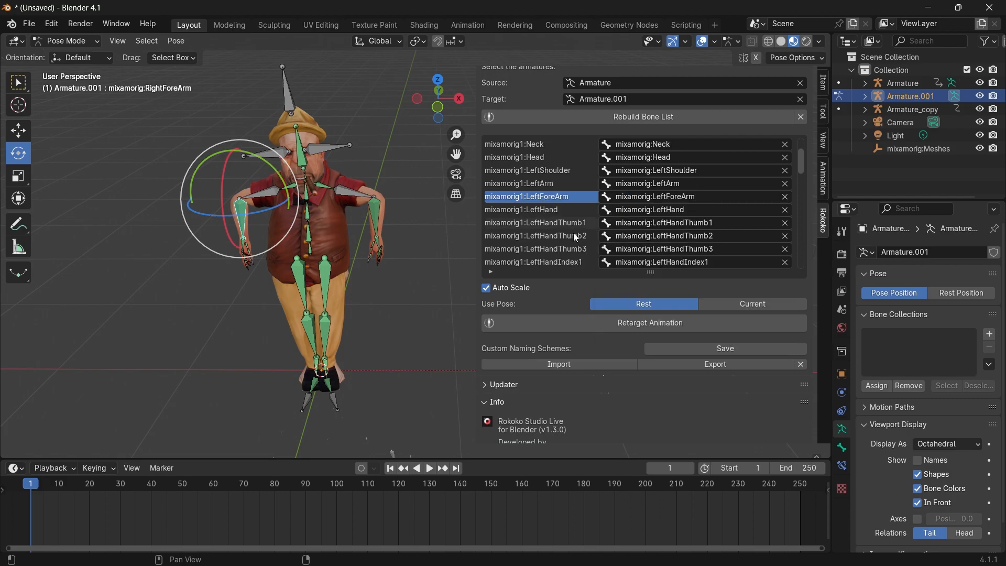
pyautogui.keyDown('ctrl'); pyautogui.scroll(-18, 573, 233); pyautogui.keyUp('ctrl')
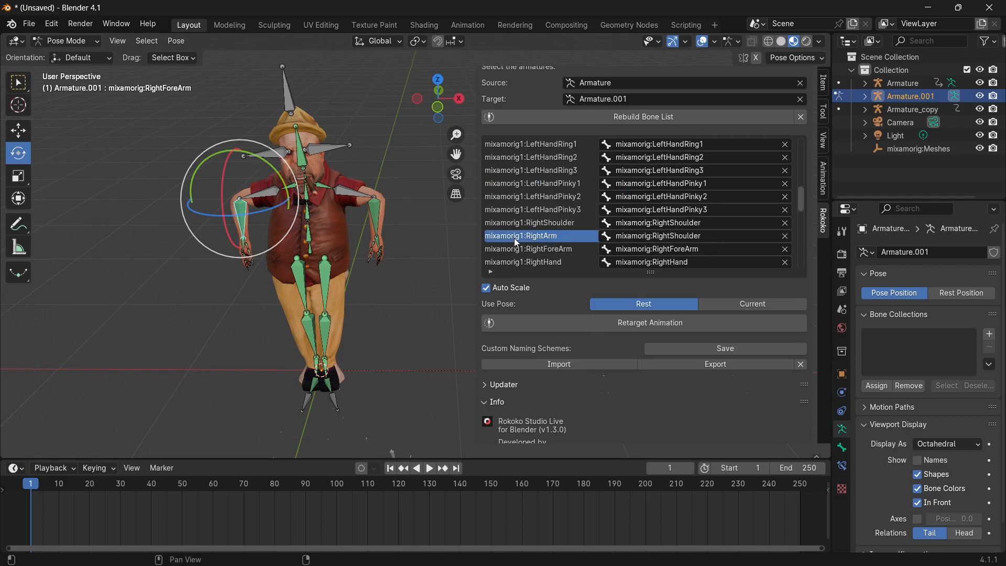
pyautogui.click(669, 235)
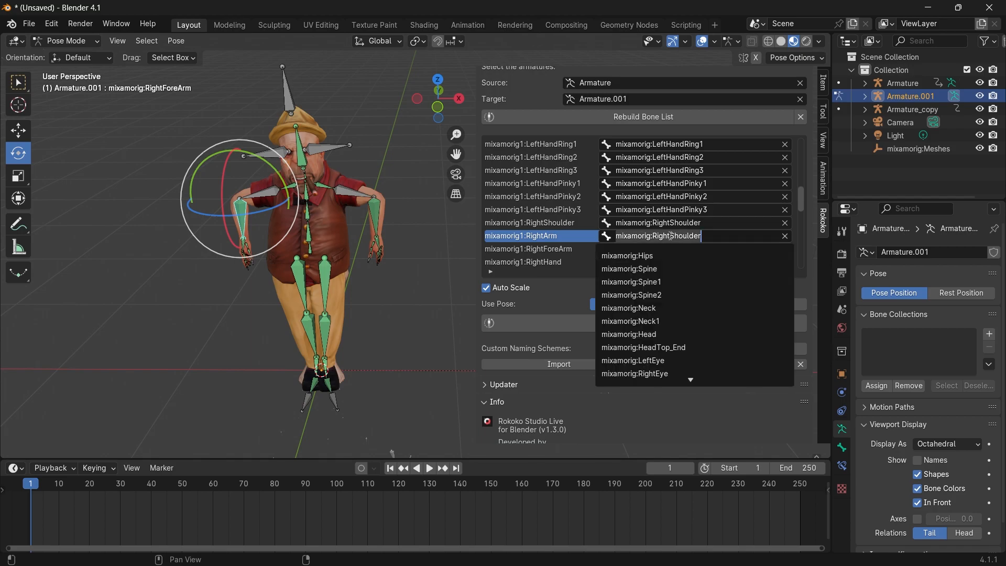
pyautogui.hotkey('ctrl', 'a')
pyautogui.write('ri')
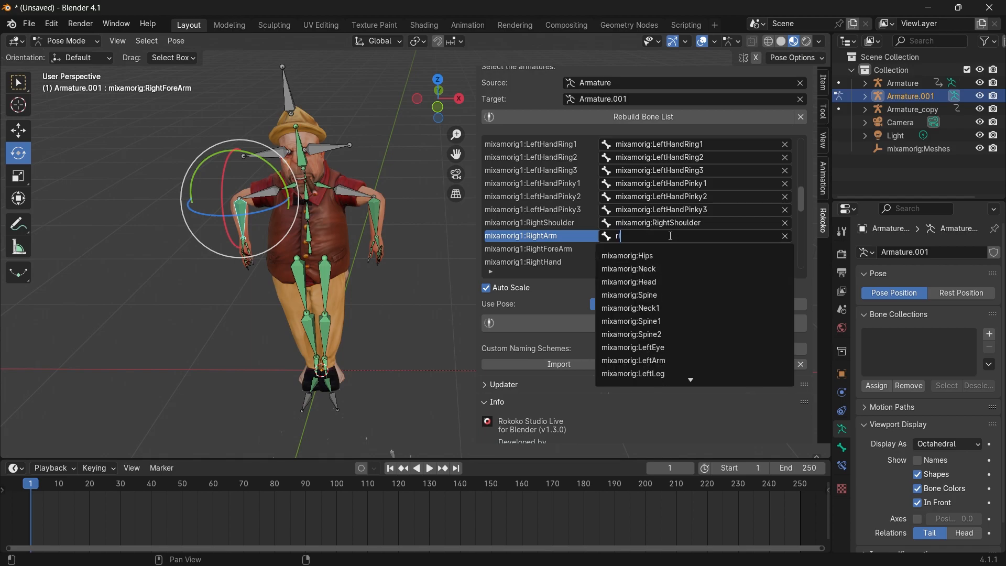
pyautogui.write('ghtarm')
pyautogui.press('BackSpace')
pyautogui.click(670, 256)
pyautogui.scroll(-2, 676, 258)
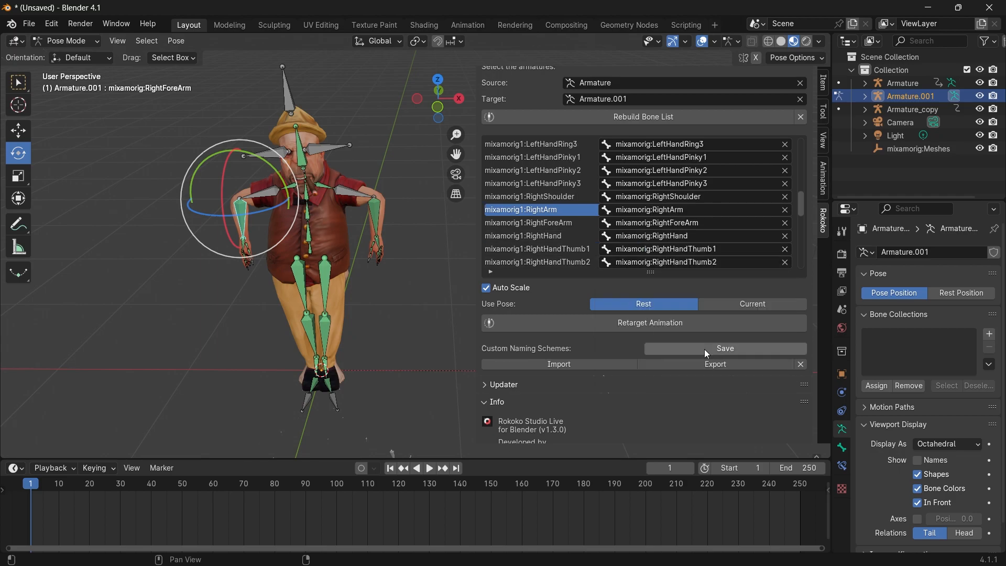
# - Retarget the animation with the corrected arm mappings and play it back on the clothed character
pyautogui.click(663, 326)
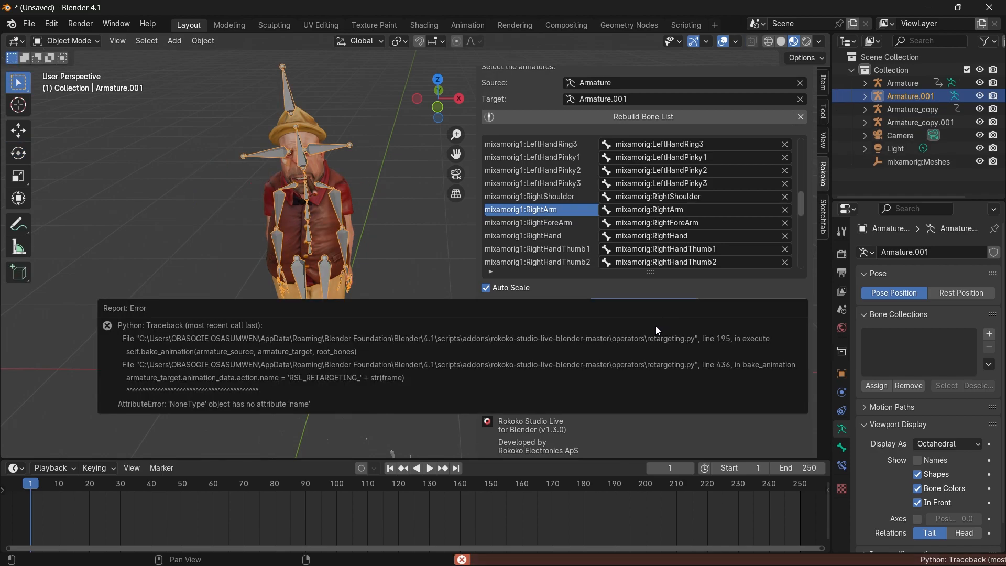
pyautogui.press('space')
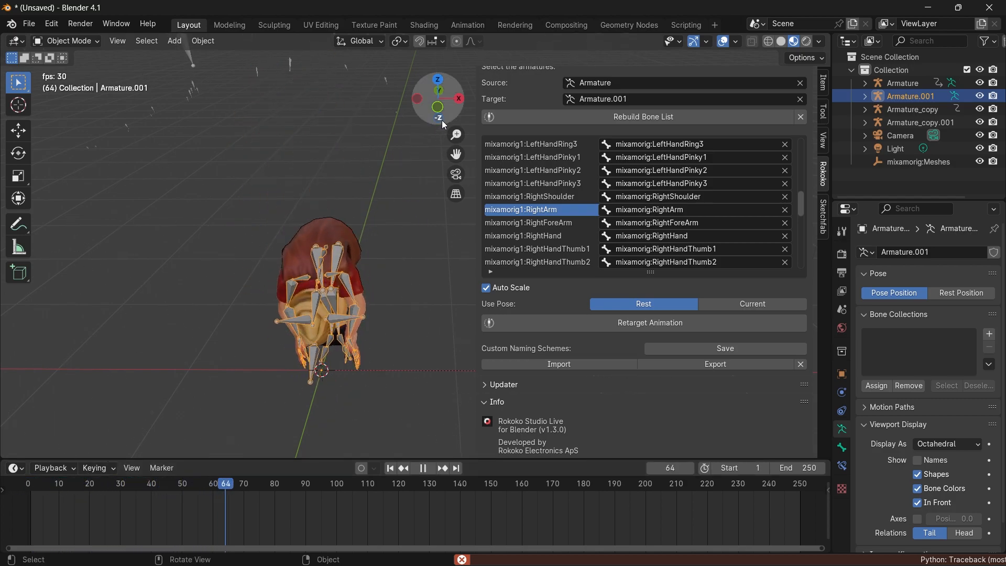
pyautogui.press('space')
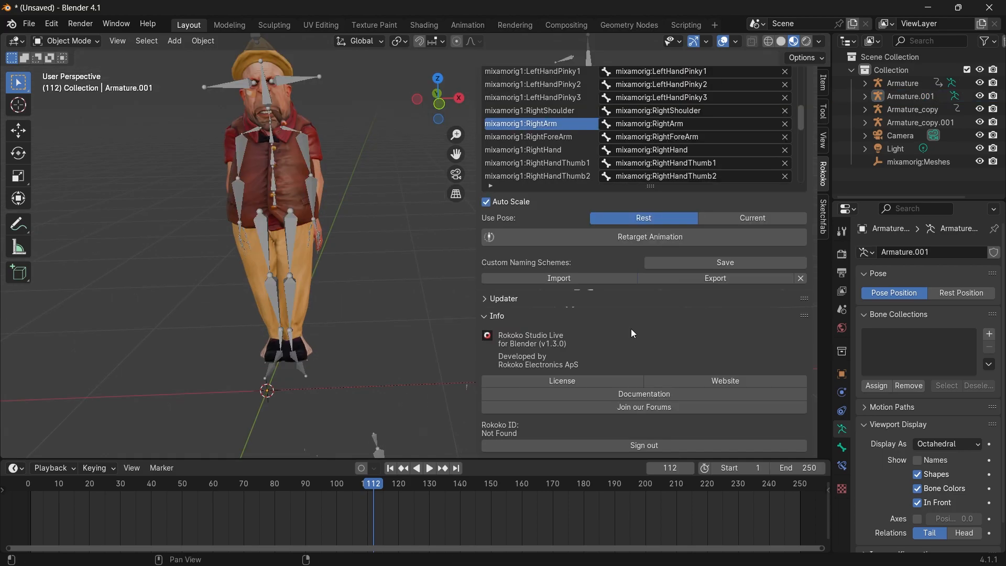
# - Hide Armature_copy and Armature_copy.001, and turn off the In Front display of the clothed character's Armature.001
pyautogui.press('n')
pyautogui.scroll(-2, 579, 159)
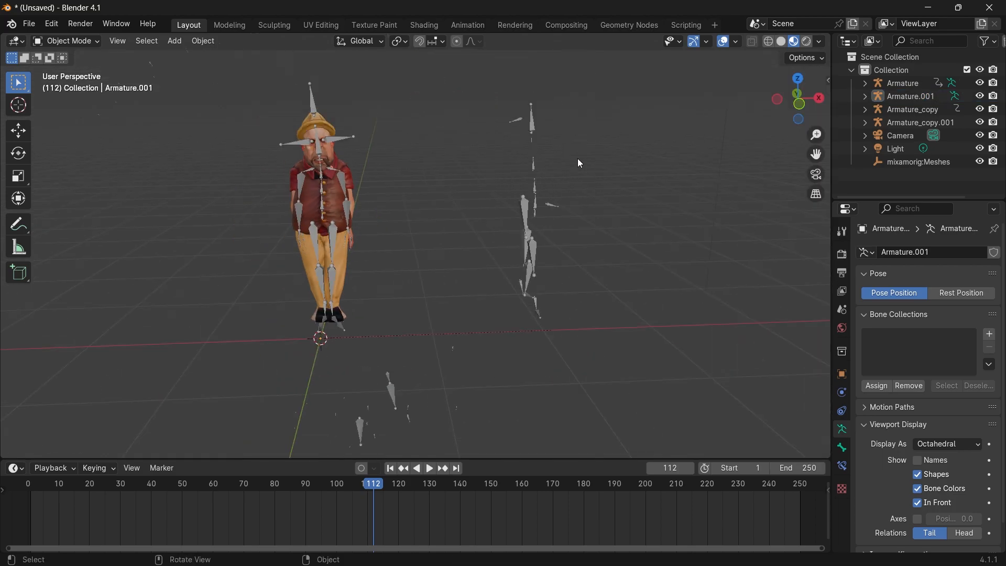
pyautogui.moveTo(533, 141); pyautogui.dragTo(601, 109)
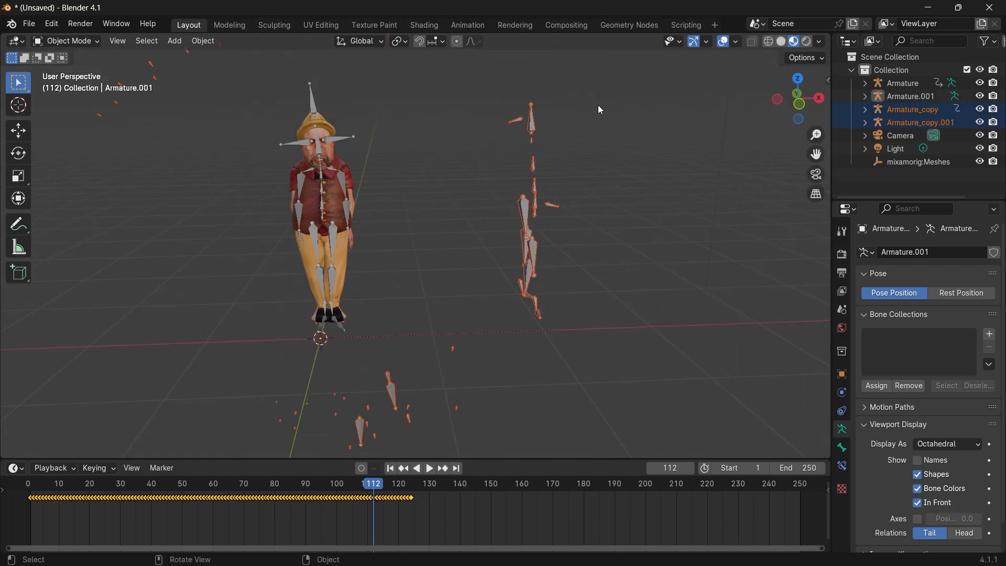
pyautogui.click(981, 109)
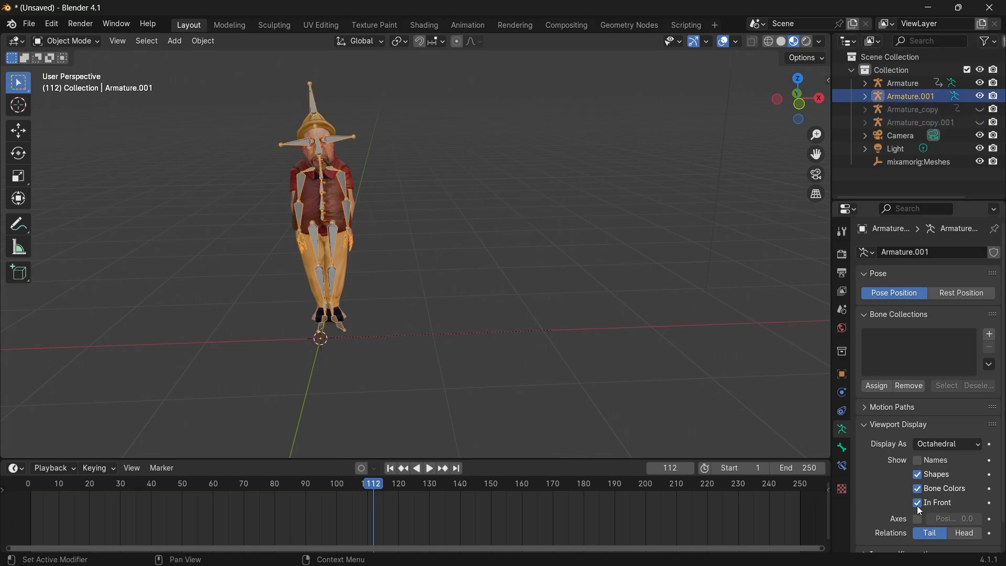
pyautogui.click(918, 504)
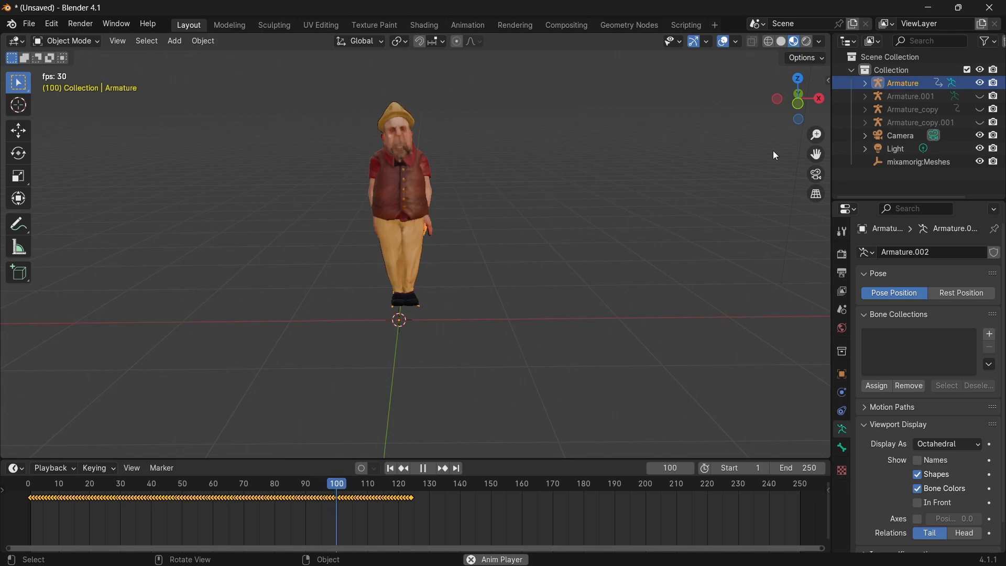
# - Pause the playback and examine the clothed character's pose up close from slightly above
pyautogui.press('space')
pyautogui.moveTo(814, 152); pyautogui.dragTo(814, 175)
pyautogui.moveTo(786, 114)
pyautogui.mouseDown()
pyautogui.moveTo(836, 125)
pyautogui.moveTo(691, 113)
pyautogui.moveTo(795, 104)
pyautogui.moveTo(784, 114)
pyautogui.mouseUp()
pyautogui.scroll(2, 791, 192)
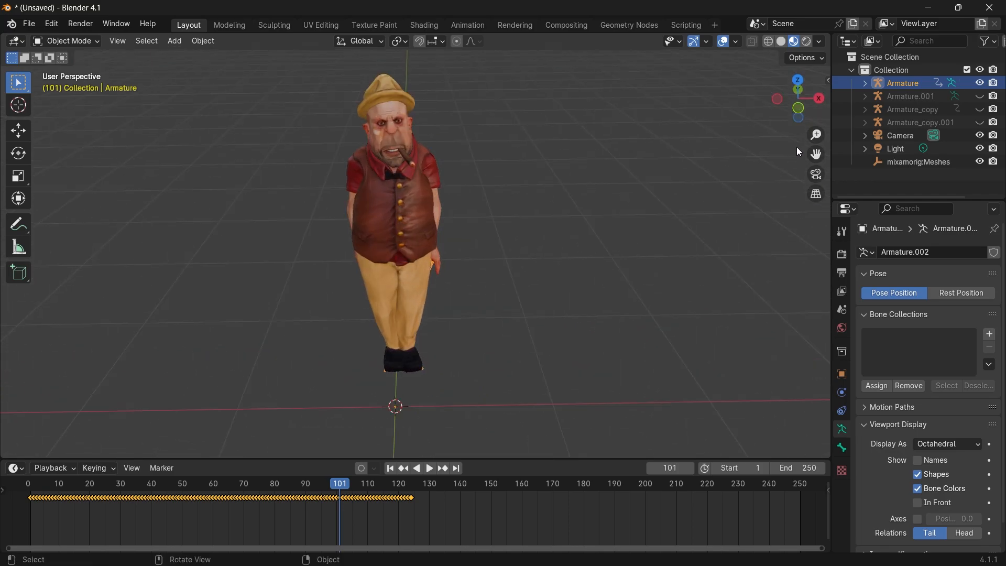